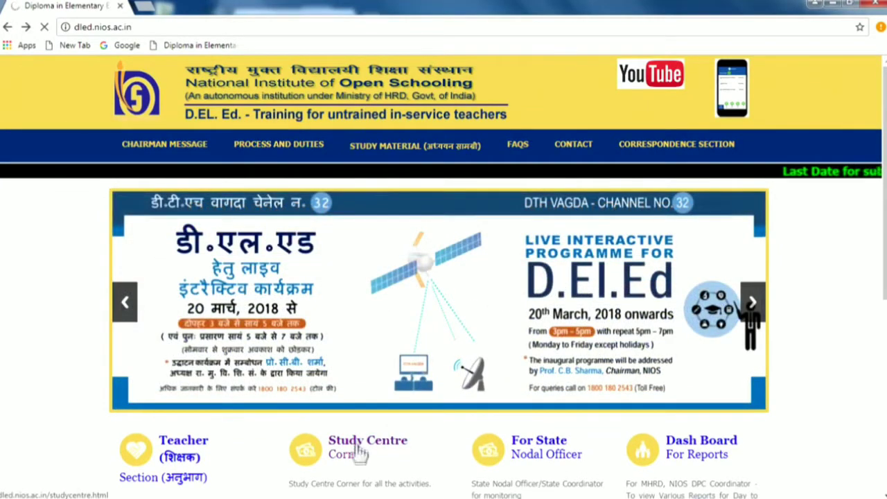
# Step: Open the study centre PCP login page via Study Centre Corner and the section menu link
pyautogui.click(359, 456)
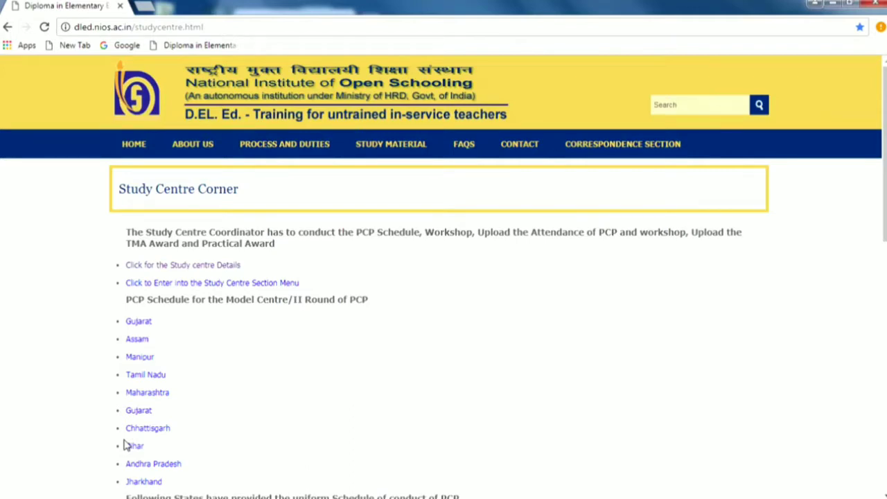
pyautogui.middleClick(278, 284)
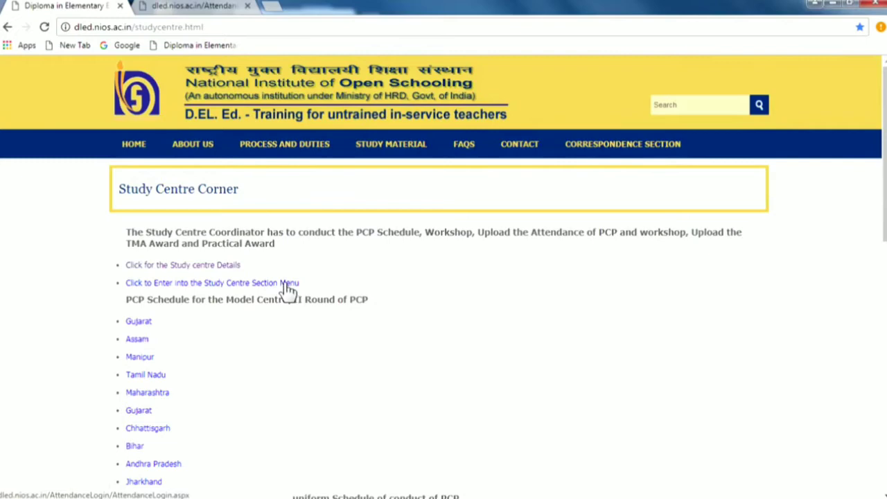
pyautogui.click(286, 285)
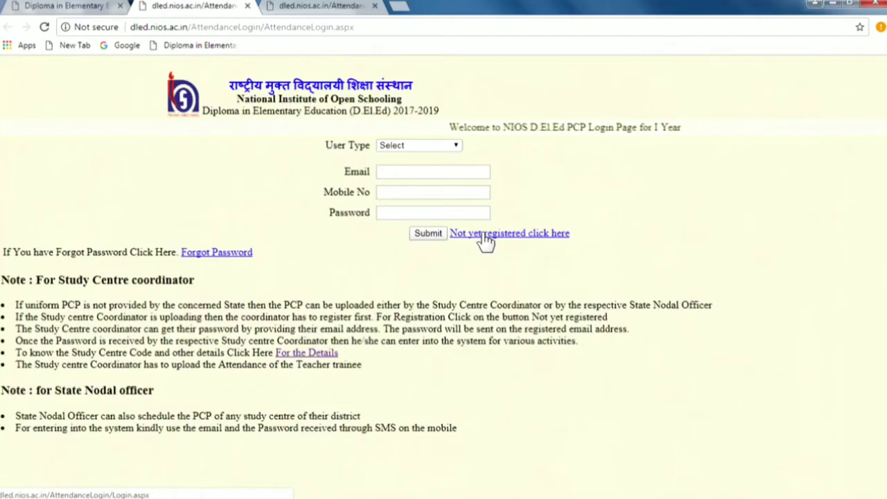
# Step: Register with the study centre code, coordinator's email and mobile number, and request the password
pyautogui.click(490, 236)
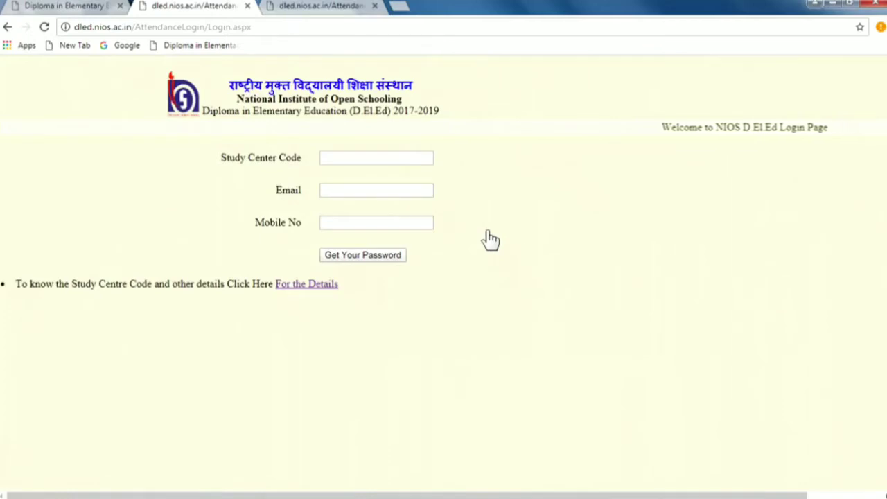
pyautogui.click(353, 159)
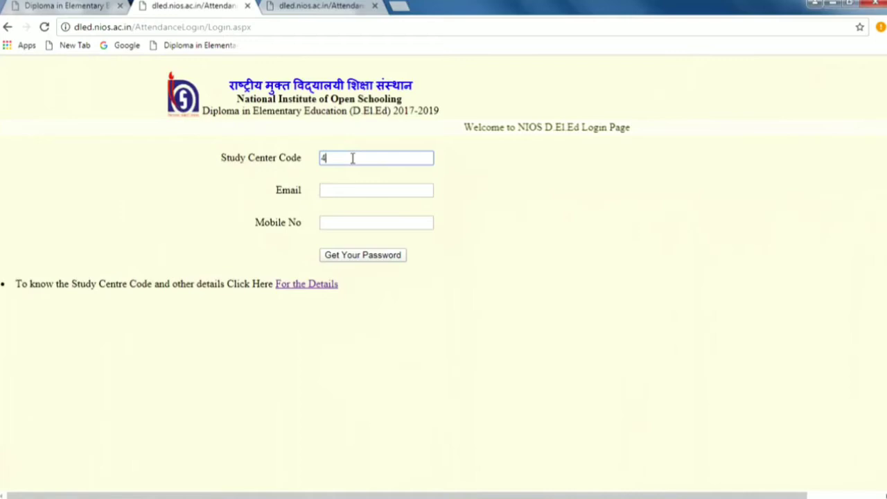
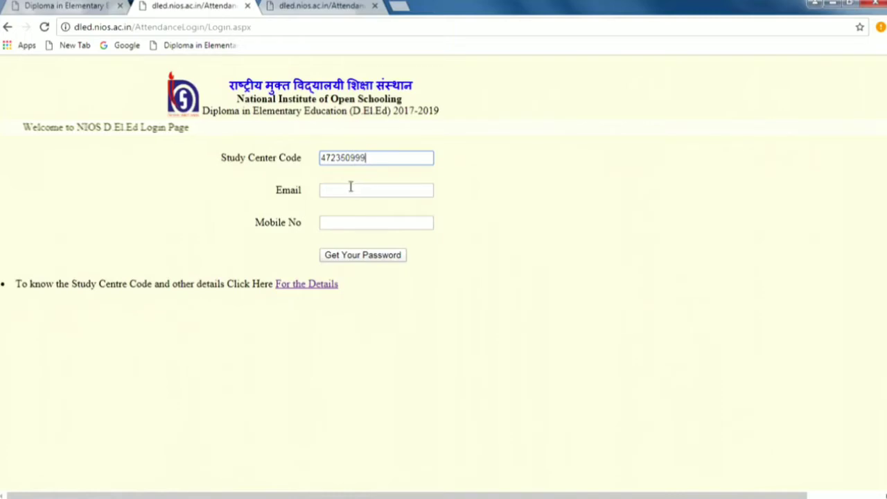
pyautogui.click(351, 187)
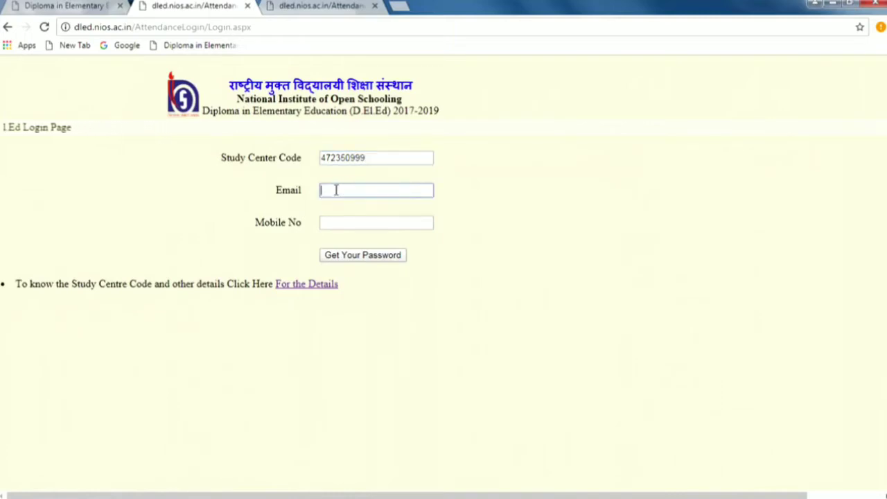
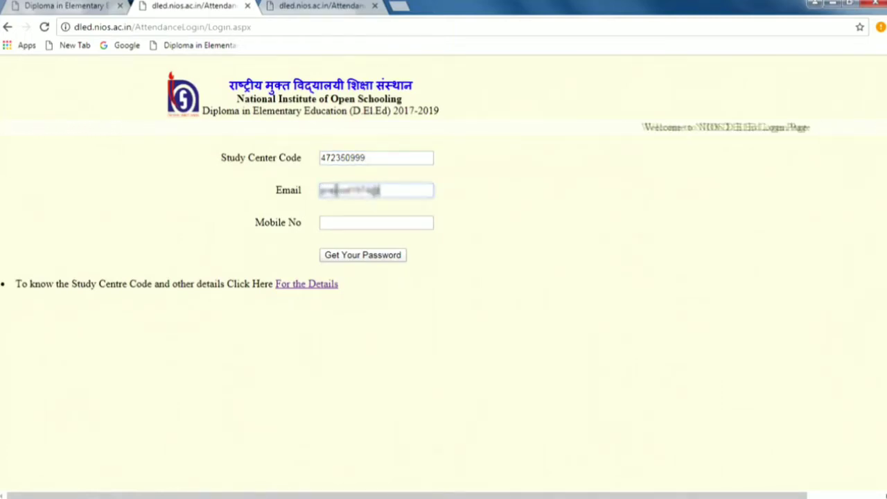
pyautogui.click(341, 223)
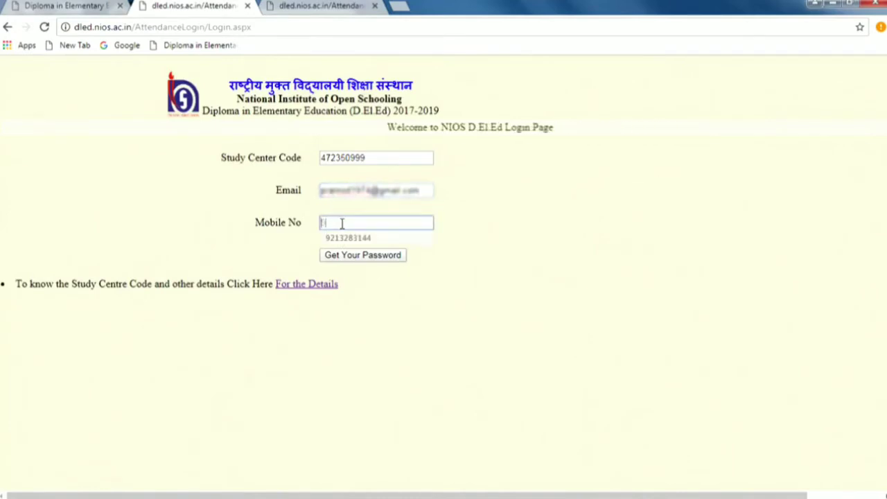
pyautogui.click(347, 238)
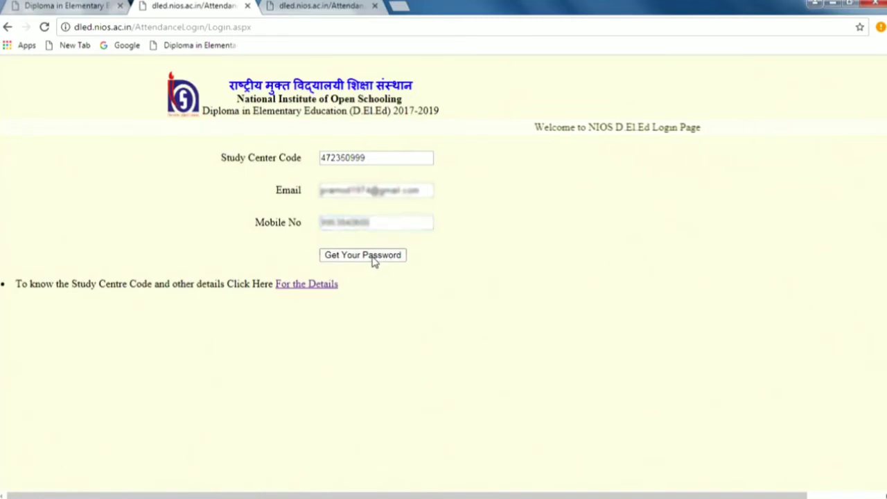
pyautogui.click(375, 257)
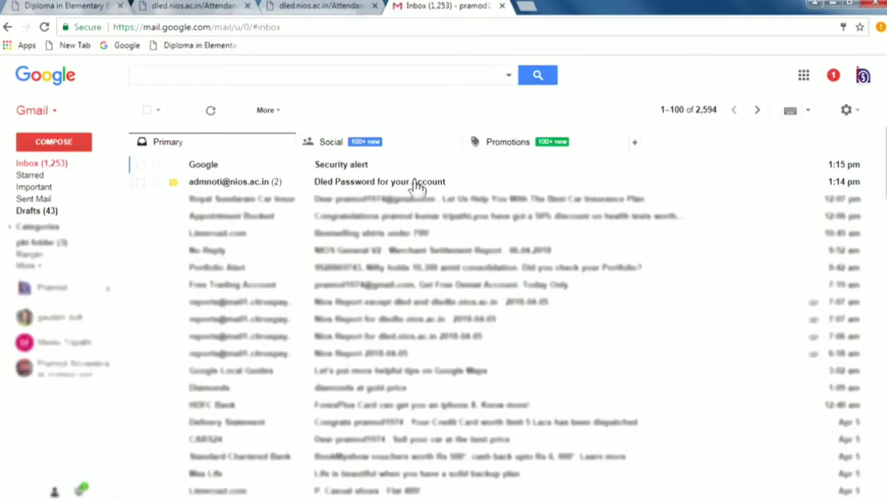
# Step: Read the emailed portal password in 'Dled Password for your Account', then return to the NIOS tab
pyautogui.click(420, 183)
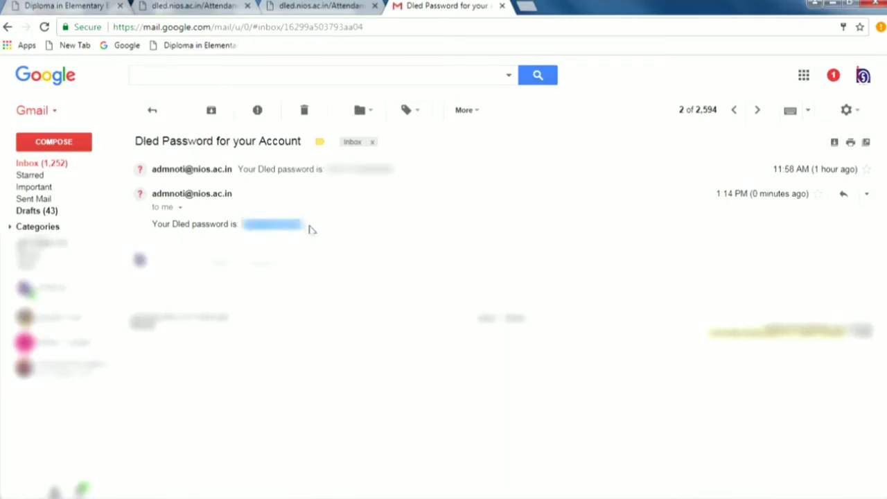
pyautogui.click(197, 6)
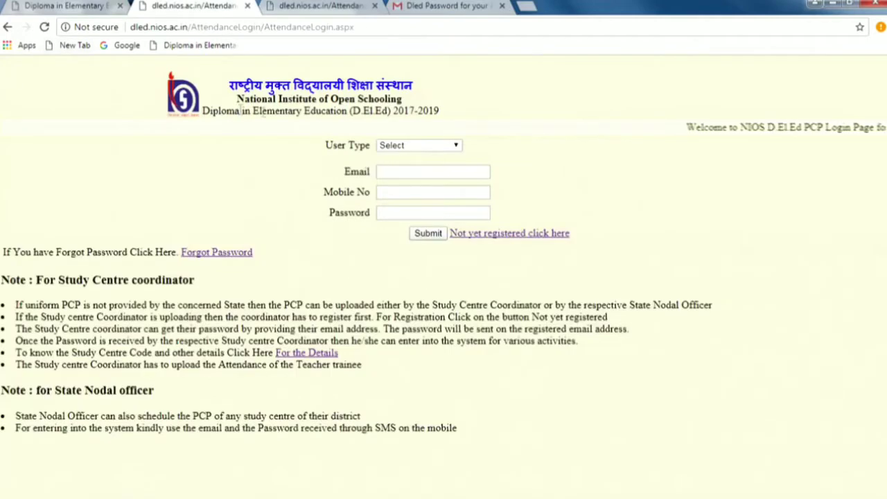
# Step: Sign in as Study Centre Coordinator using the emailed password
pyautogui.click(410, 147)
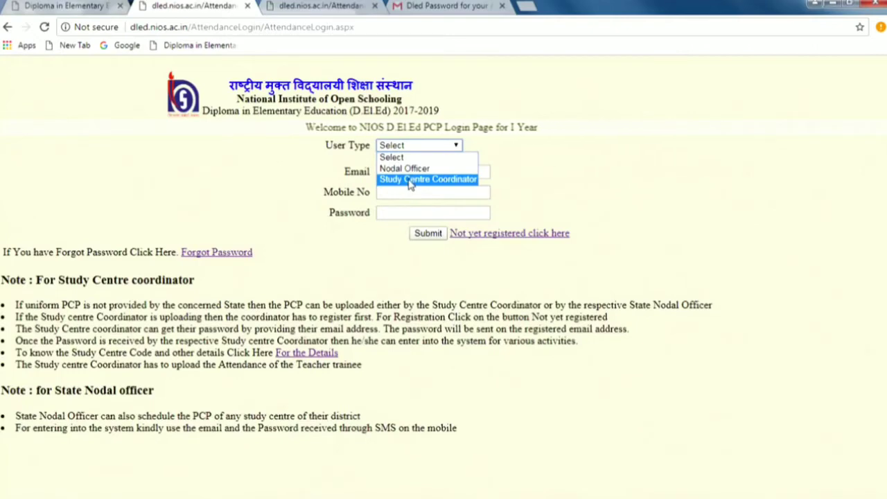
pyautogui.click(410, 182)
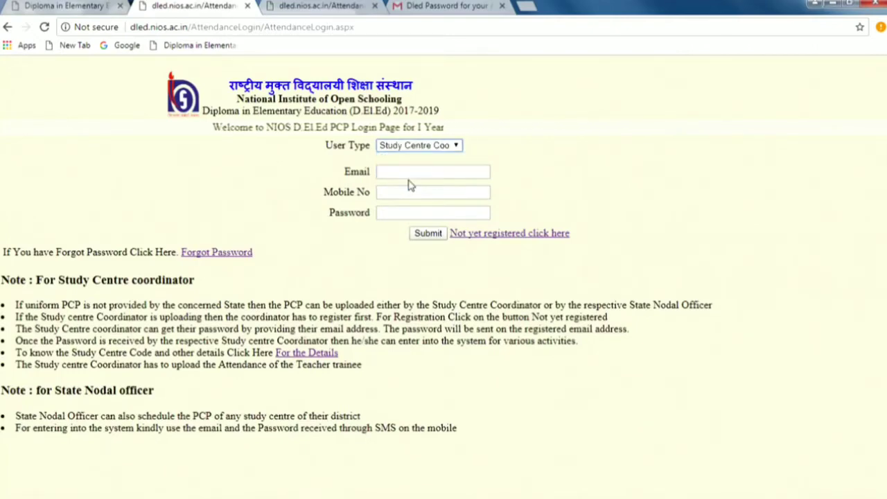
pyautogui.click(403, 165)
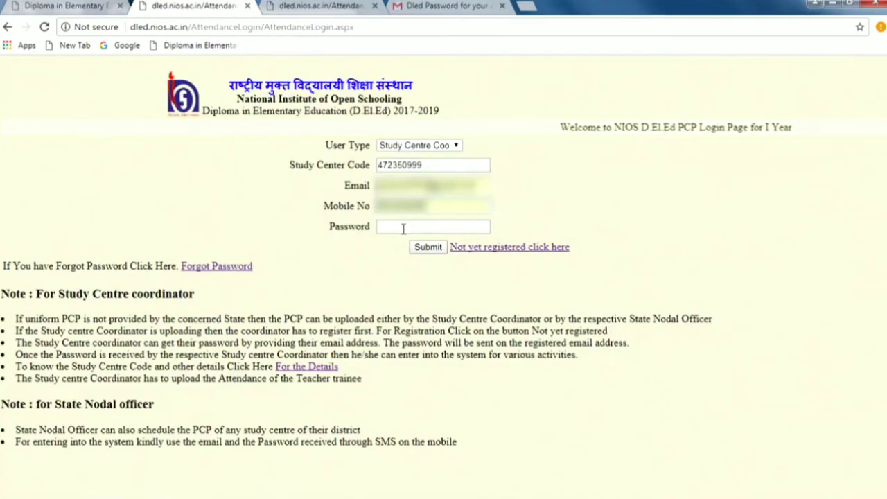
pyautogui.click(402, 227)
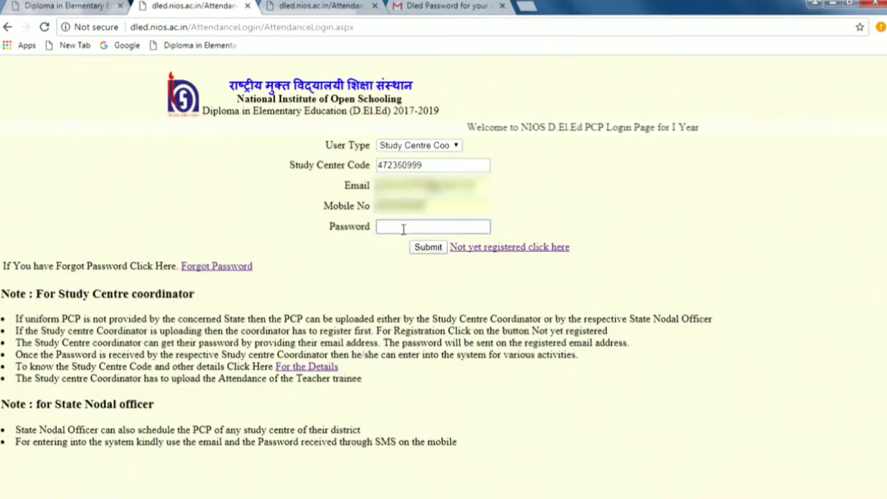
pyautogui.write('••••••••••')
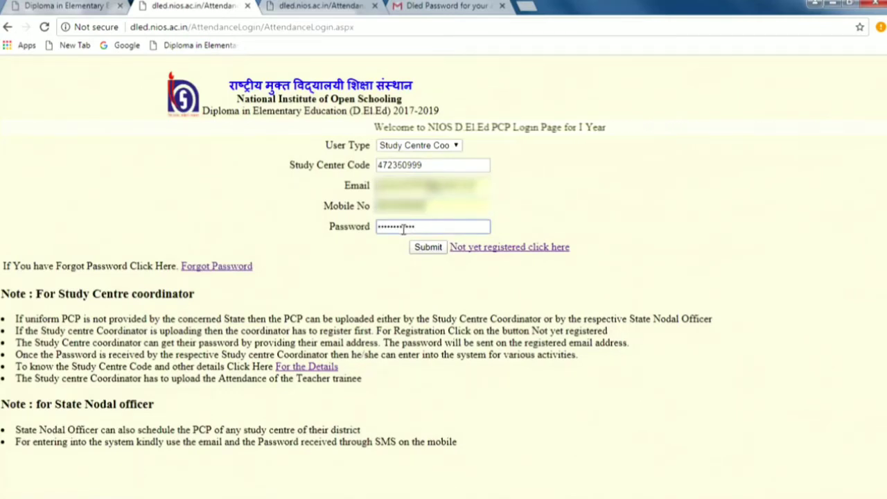
pyautogui.click(425, 248)
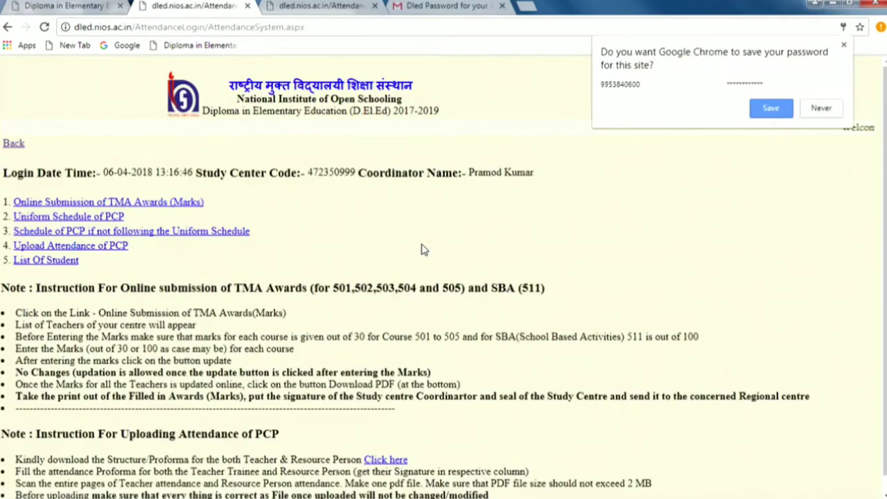
# Step: Decline saving the password, then download PCPattandanceProforma.xls and open it in Excel
pyautogui.click(820, 109)
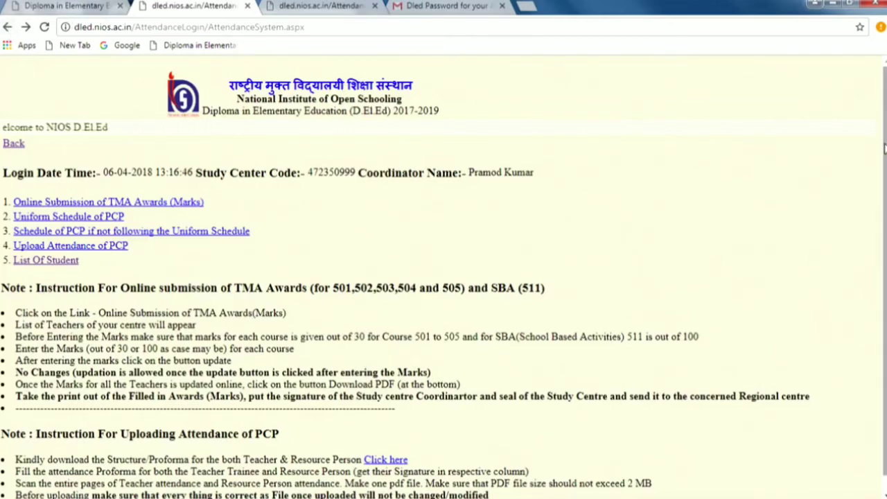
pyautogui.scroll(-1, 269, 76)
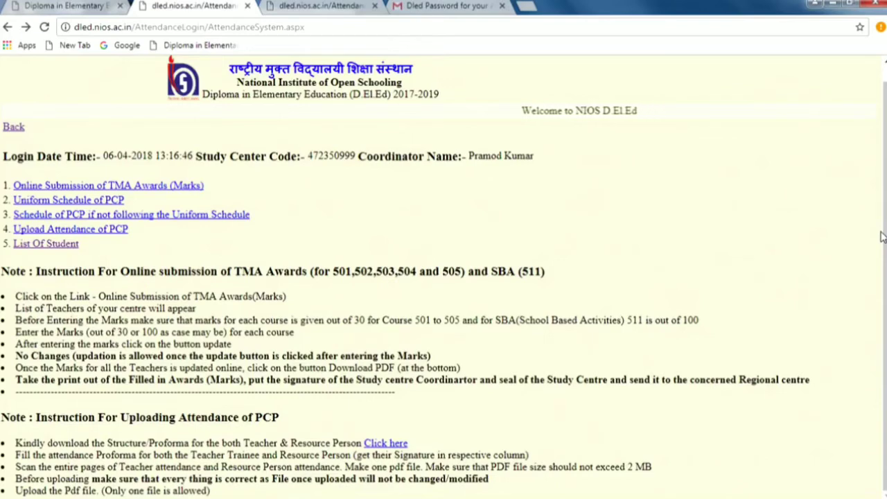
pyautogui.click(406, 447)
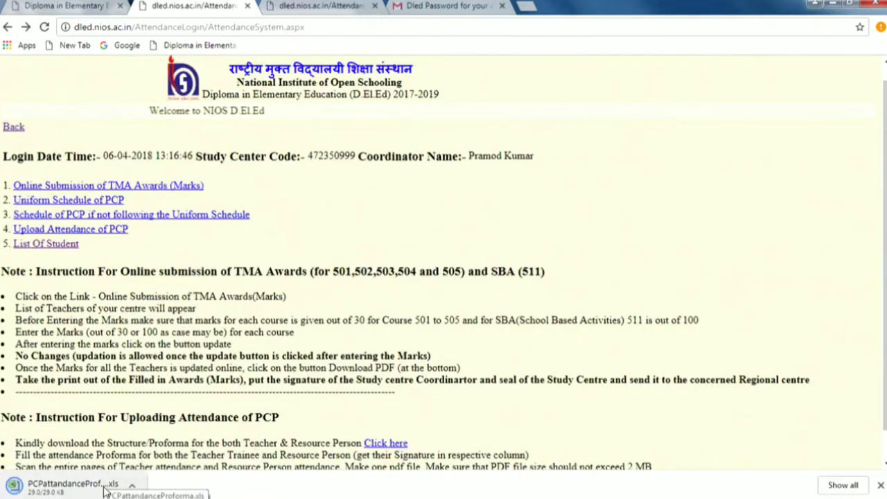
pyautogui.click(131, 486)
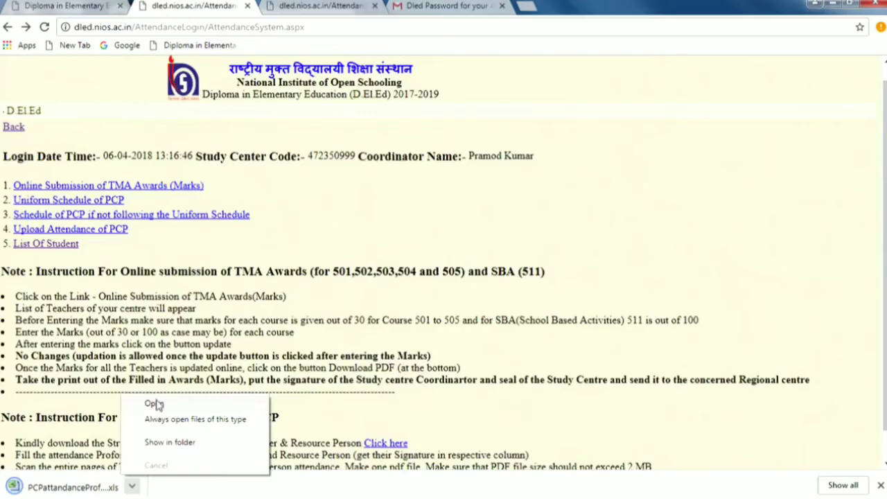
pyautogui.click(156, 405)
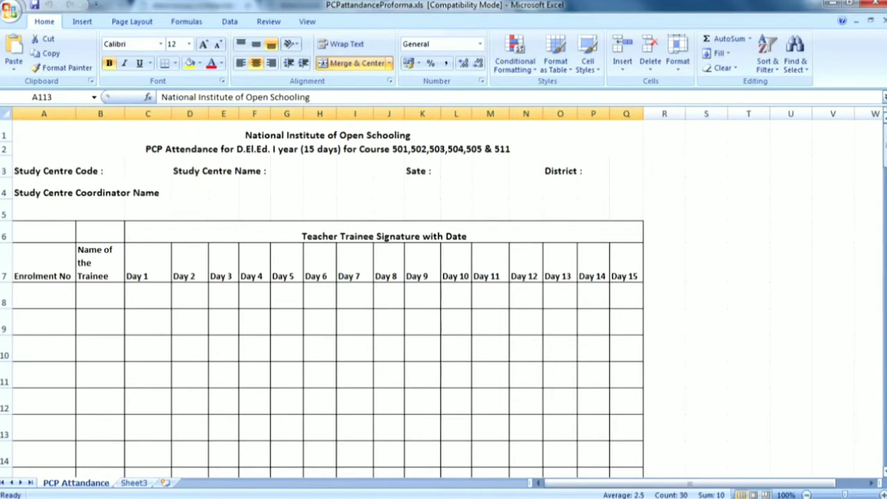
# Step: Review the proforma down to the Resource Person section at row 117, then close Excel
pyautogui.moveTo(884, 145); pyautogui.dragTo(882, 437)
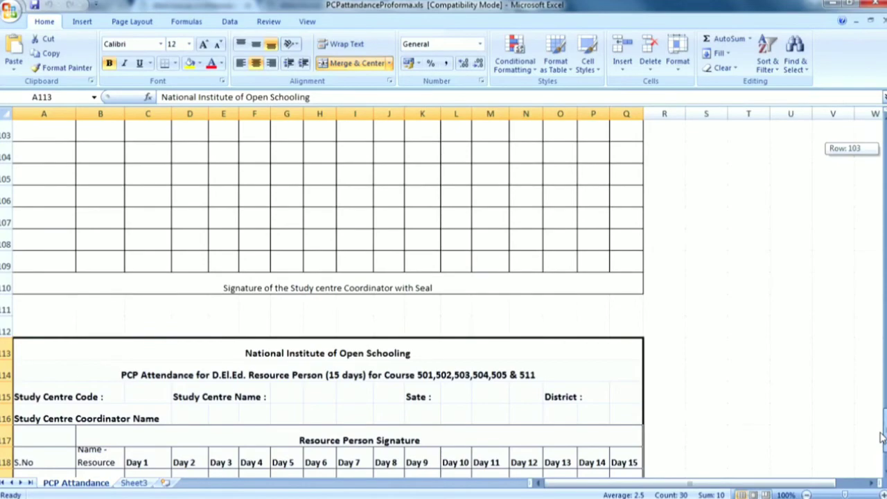
pyautogui.moveTo(883, 436); pyautogui.dragTo(882, 142)
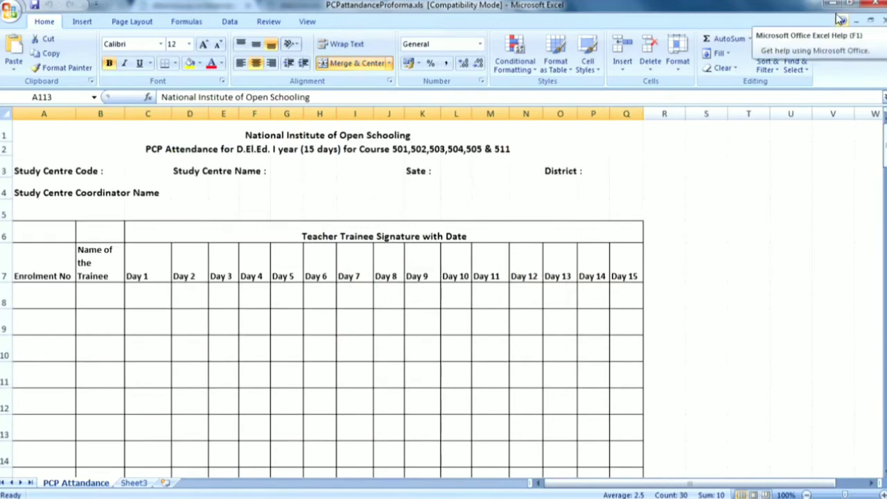
pyautogui.rightClick(790, 6)
pyautogui.click(807, 55)
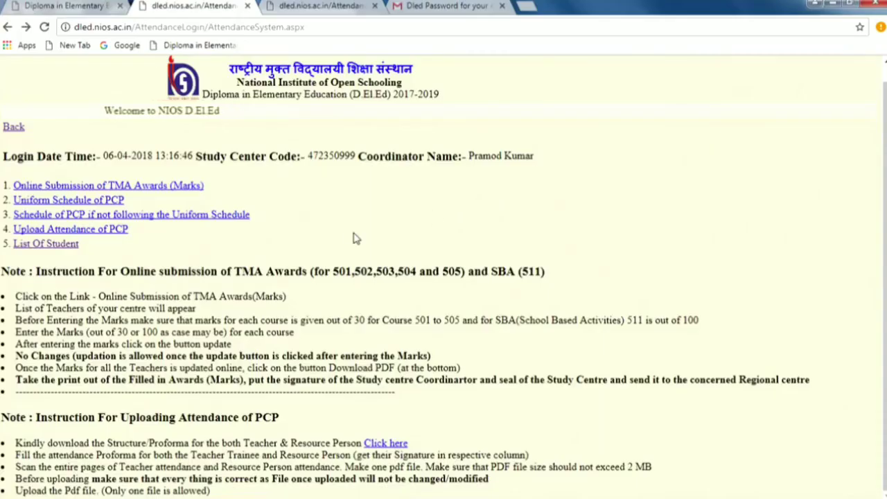
# Step: Upload Namaskar.pdf from the Desktop as the PCP attendance file and submit it
pyautogui.click(116, 232)
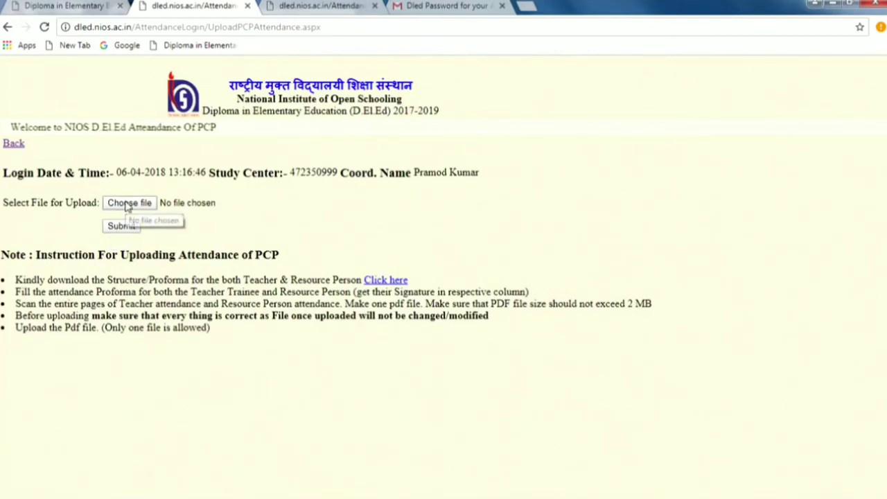
pyautogui.click(129, 202)
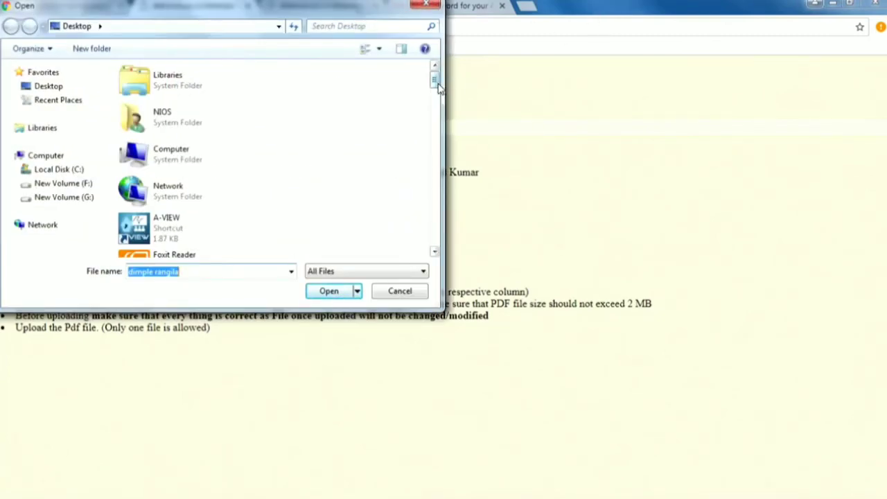
pyautogui.moveTo(438, 87); pyautogui.dragTo(421, 242)
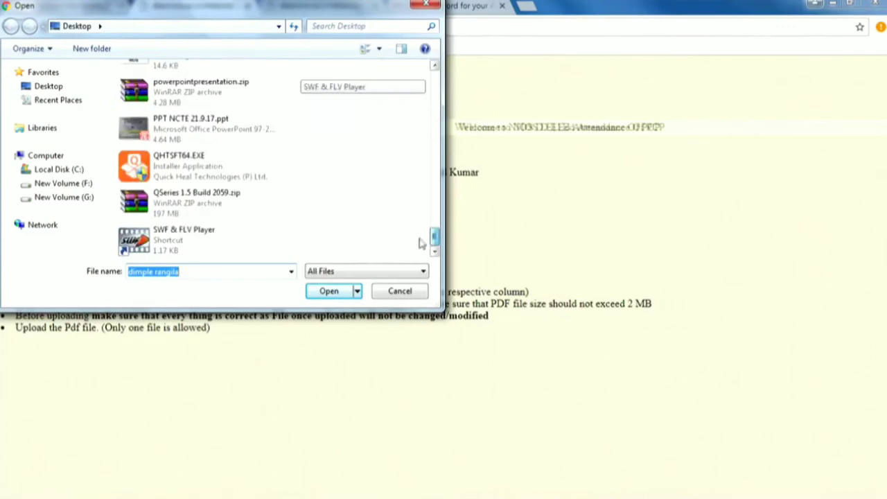
pyautogui.click(434, 251)
pyautogui.click(435, 251)
pyautogui.click(434, 251)
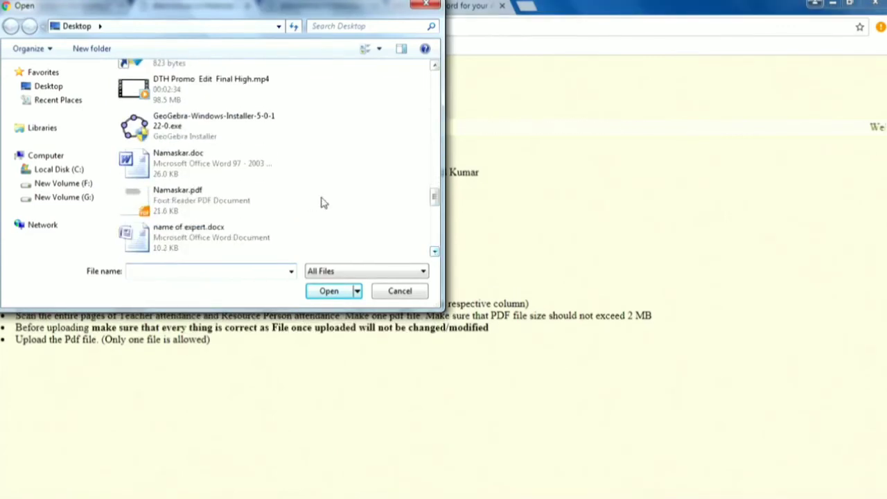
pyautogui.click(254, 204)
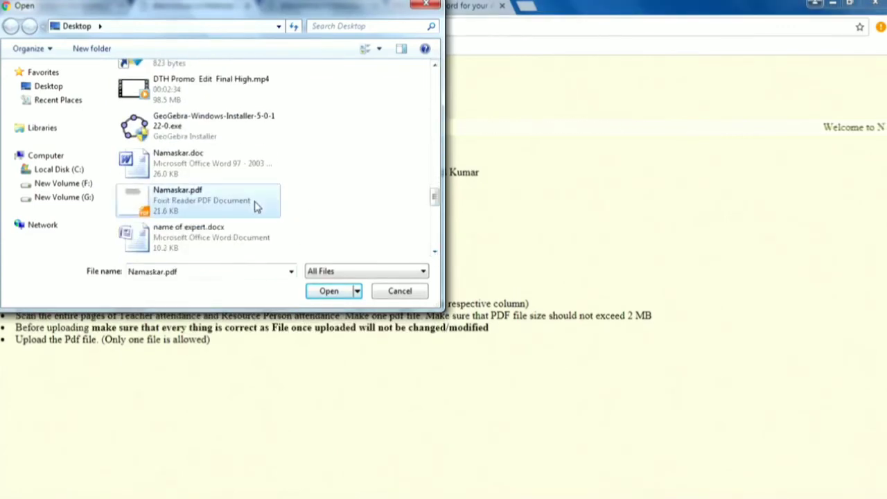
pyautogui.click(332, 292)
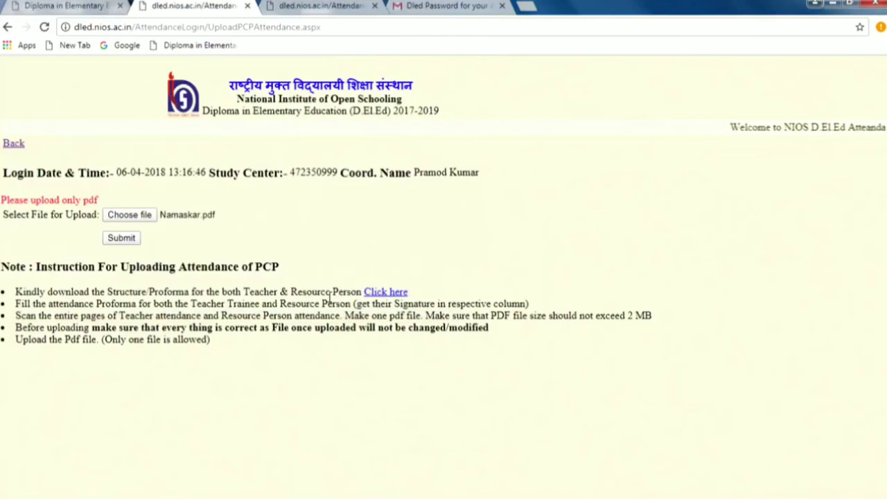
pyautogui.click(119, 240)
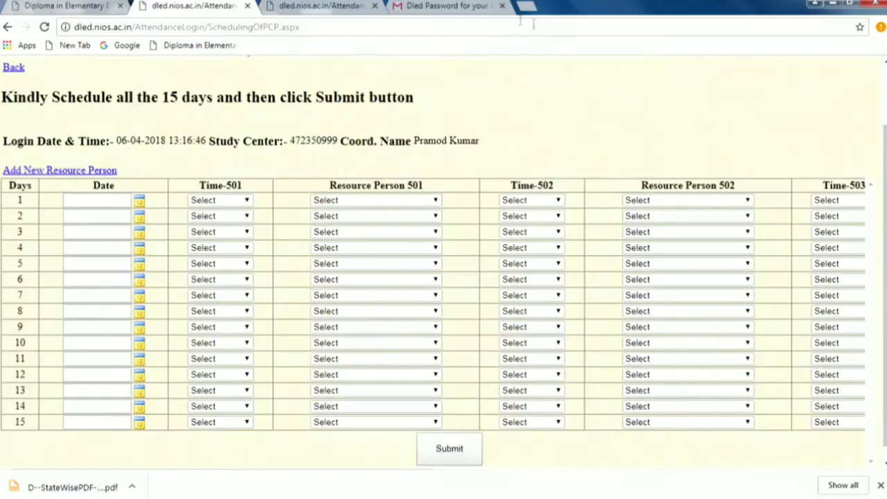
# Step: Go back to the AttendanceSystem coordinator menu page
pyautogui.click(8, 28)
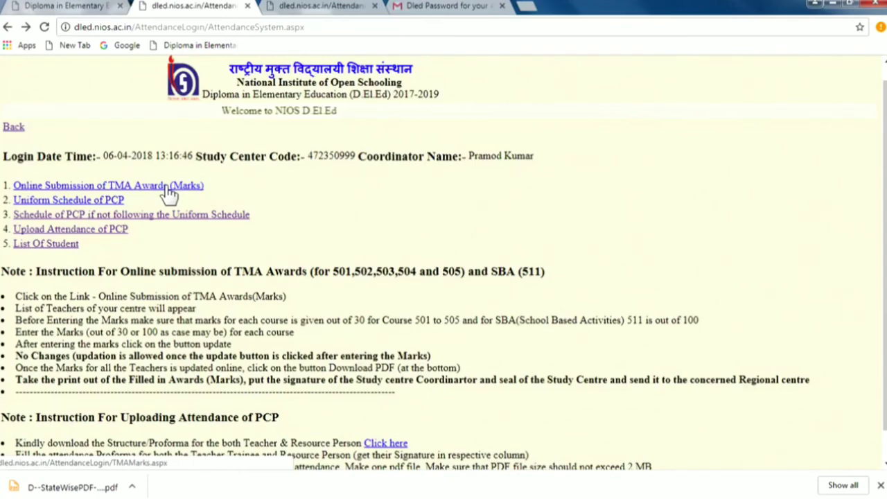
pyautogui.click(167, 187)
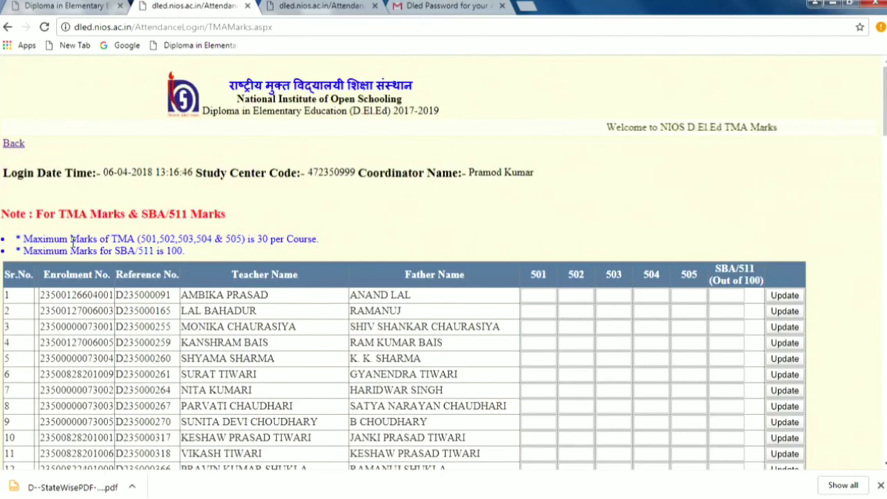
pyautogui.click(8, 27)
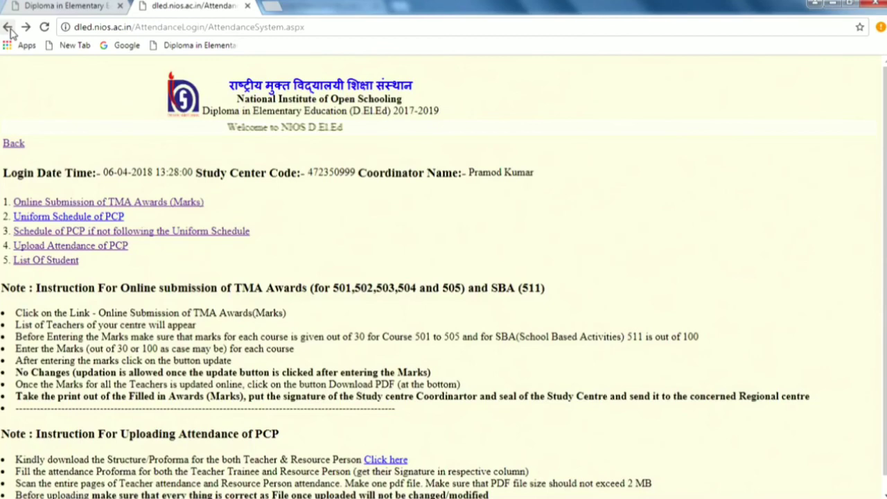